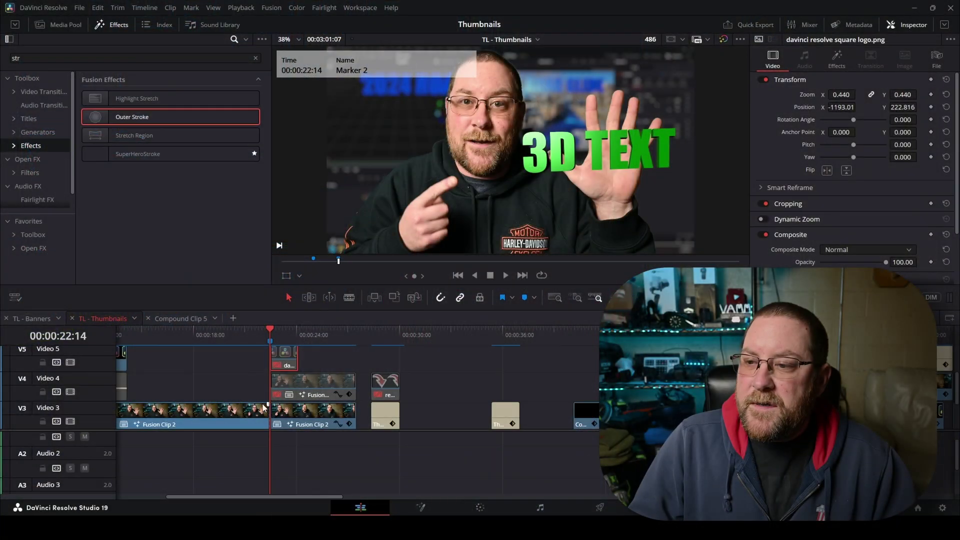
# Re-enable the Resolve logo clip on Video 5 so it appears beside the green 3D TEXT title
pyautogui.press('d')
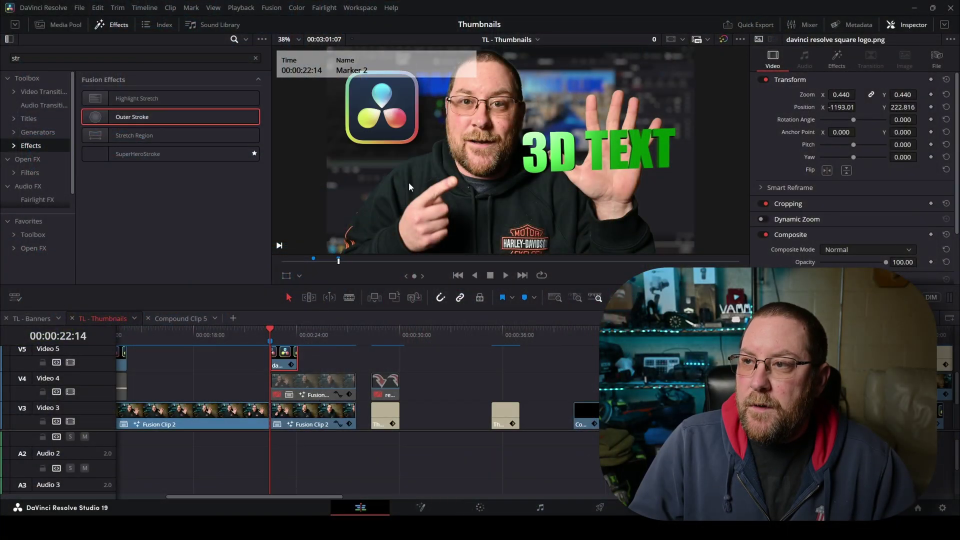
# Disable the V5 logo clip and bring Fusion Clip 2 from V3 onto the Color page
pyautogui.click(481, 508)
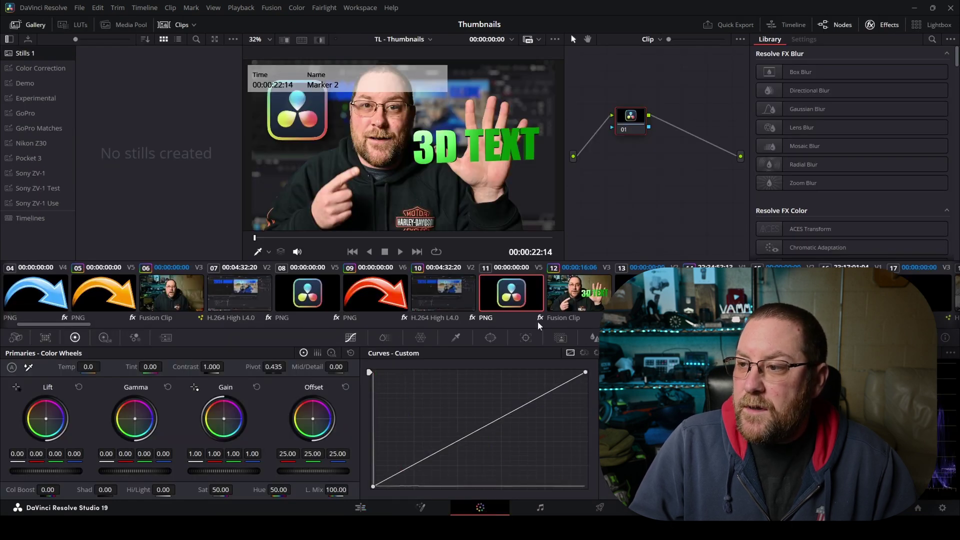
pyautogui.click(360, 507)
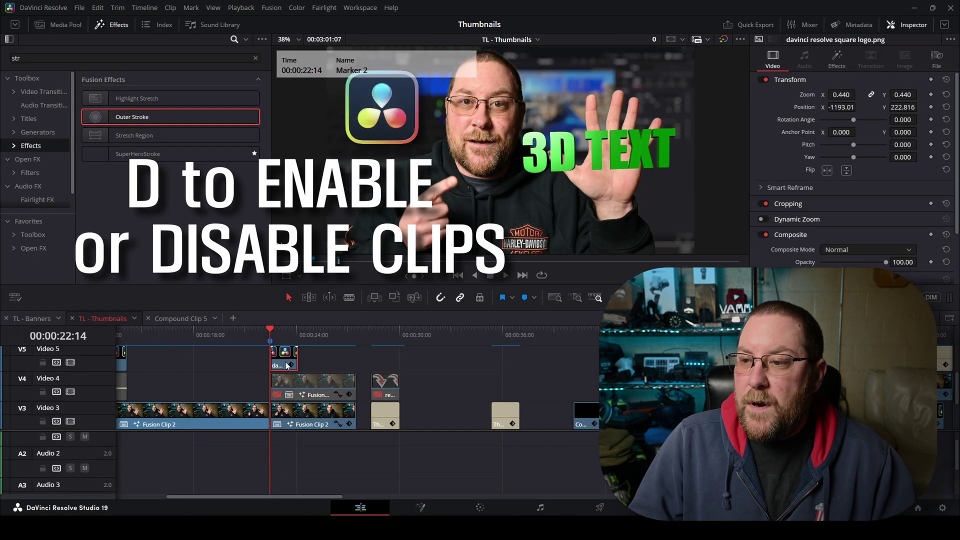
pyautogui.press('d')
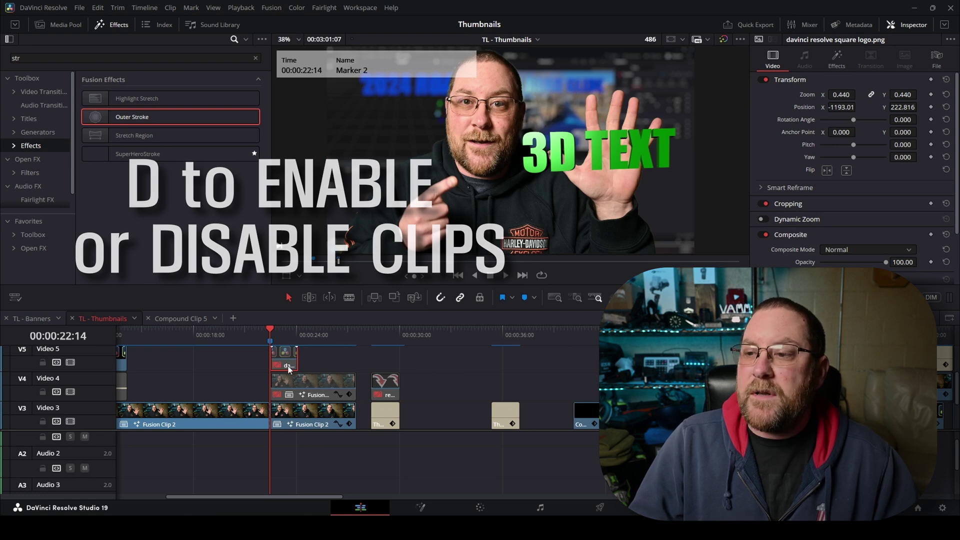
pyautogui.click(310, 416)
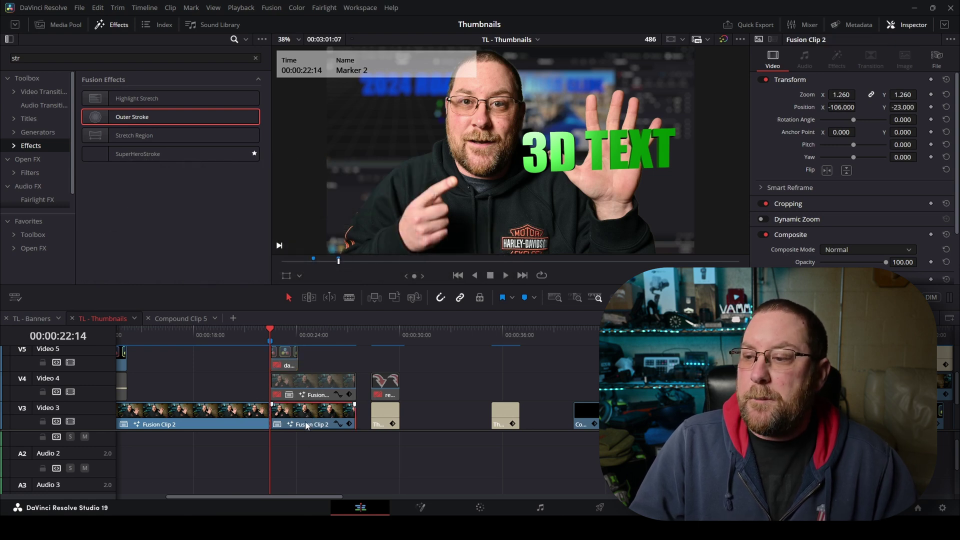
pyautogui.click(483, 509)
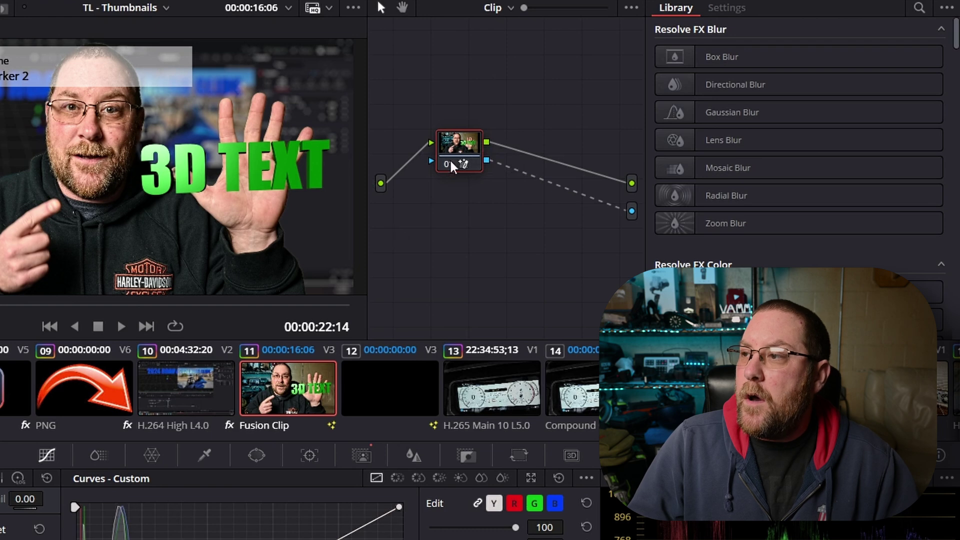
# Add serial node 02 with Alt+S and arrange nodes 01 and 02 into a tidy chain
pyautogui.hotkey('alt', 's')
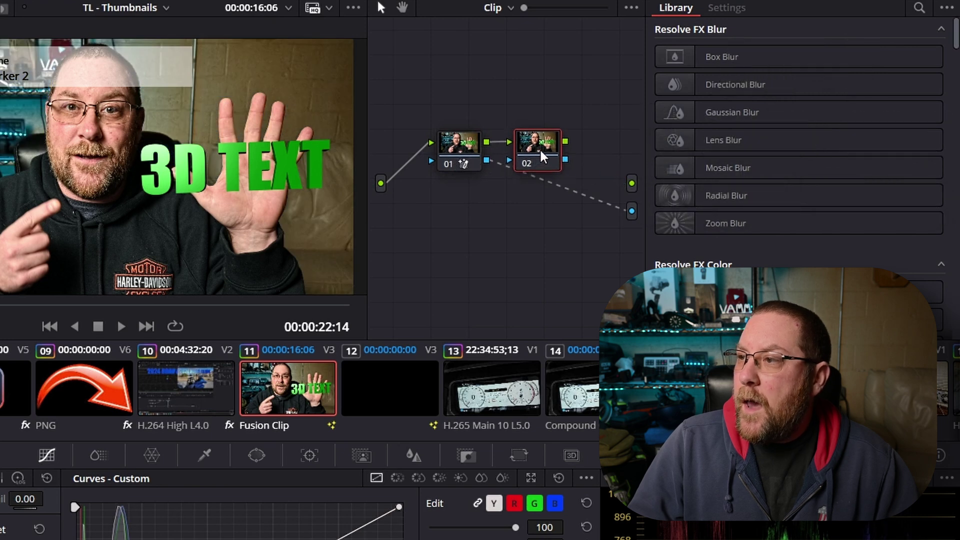
pyautogui.moveTo(509, 156); pyautogui.dragTo(547, 131)
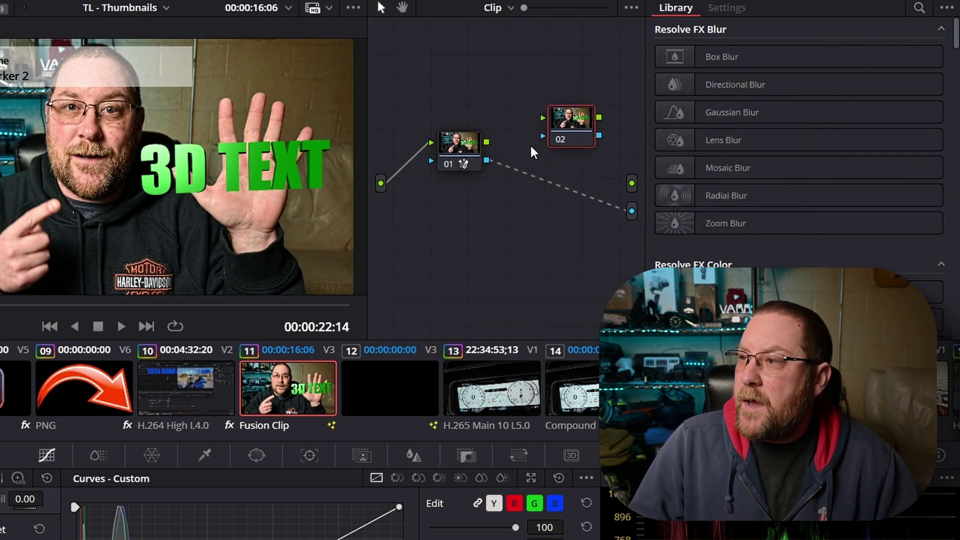
pyautogui.moveTo(573, 132); pyautogui.dragTo(452, 264)
pyautogui.moveTo(460, 160); pyautogui.dragTo(561, 147)
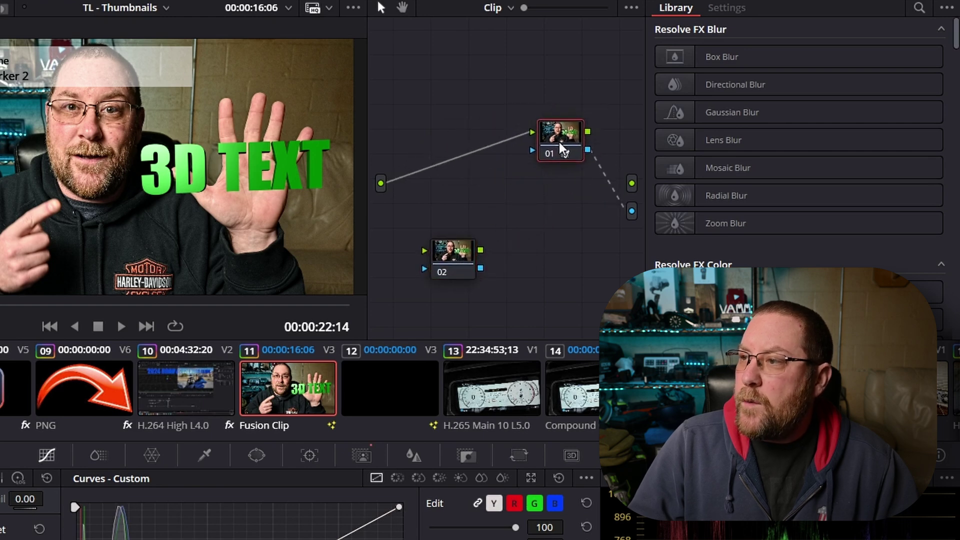
pyautogui.moveTo(459, 256); pyautogui.dragTo(457, 180)
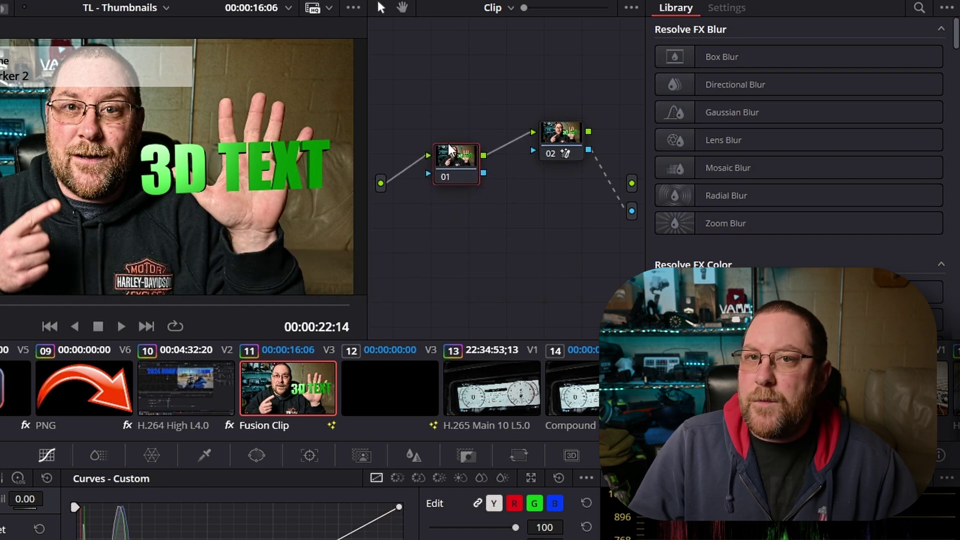
pyautogui.moveTo(448, 152); pyautogui.dragTo(444, 130)
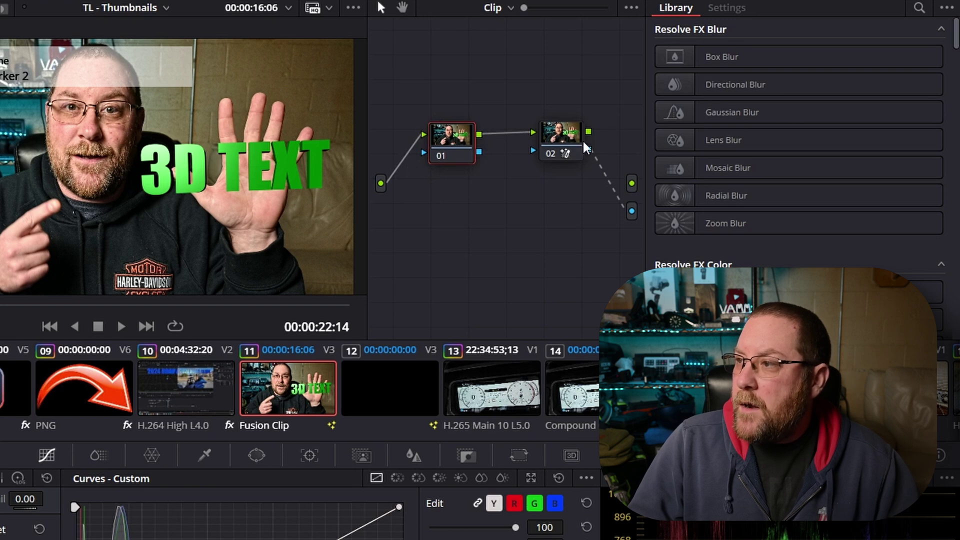
pyautogui.moveTo(586, 147); pyautogui.dragTo(631, 183)
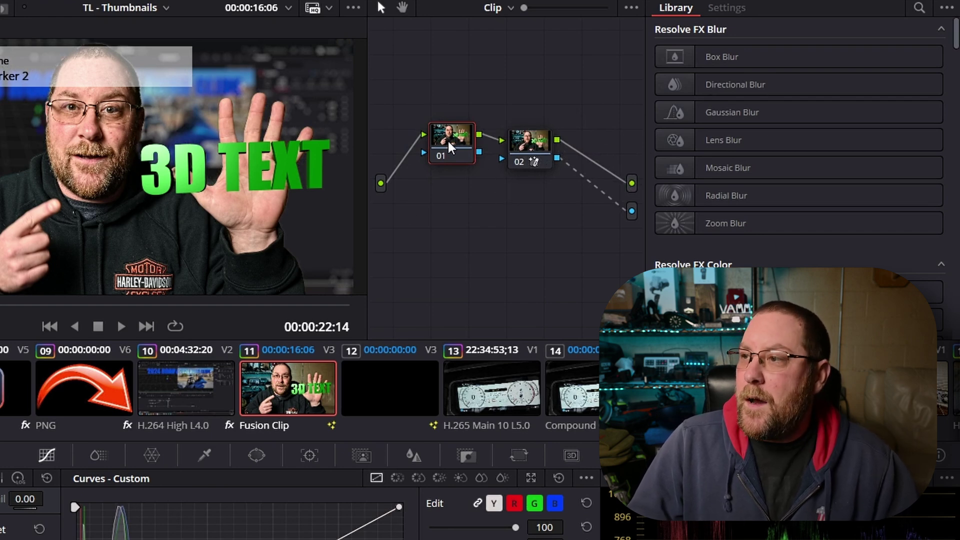
pyautogui.moveTo(448, 143); pyautogui.dragTo(449, 148)
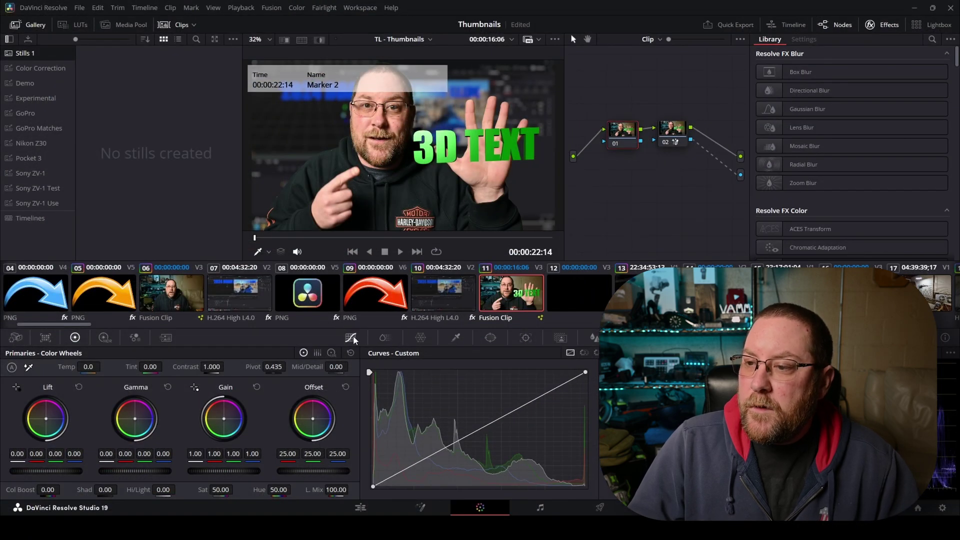
pyautogui.click(384, 338)
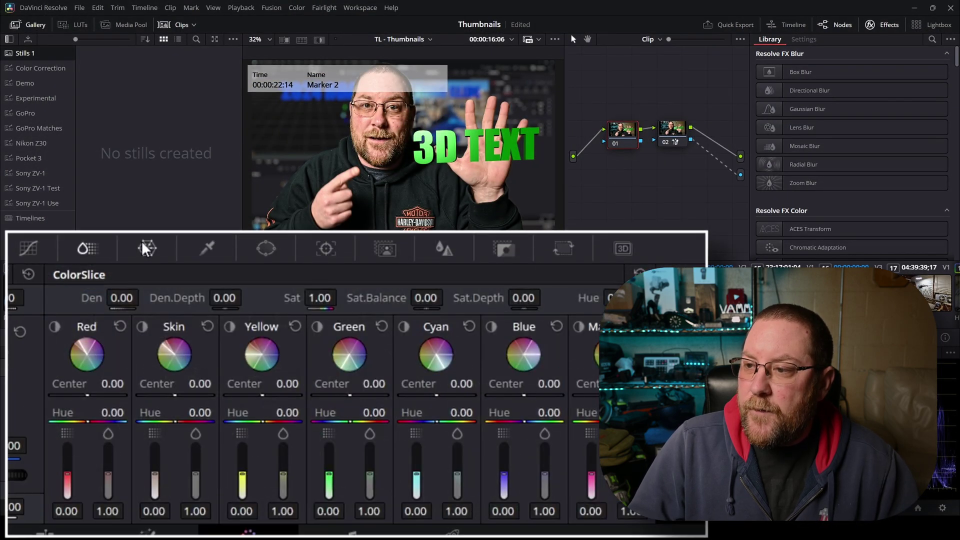
pyautogui.click(420, 337)
pyautogui.click(455, 338)
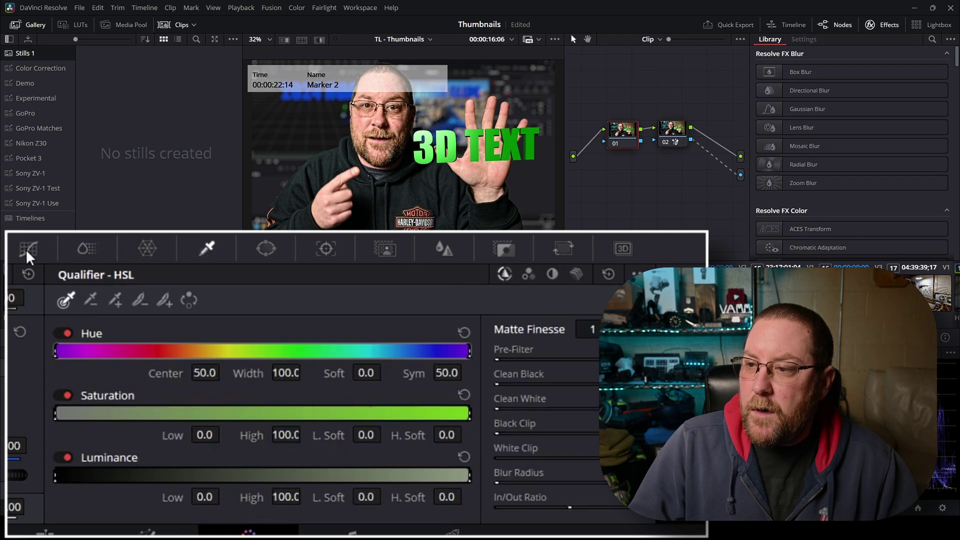
pyautogui.click(350, 341)
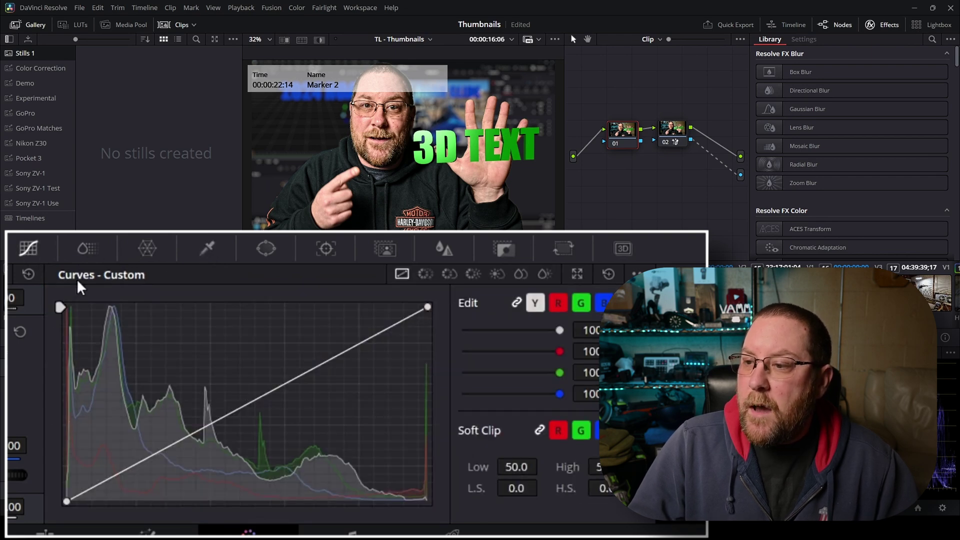
pyautogui.moveTo(340, 356); pyautogui.dragTo(333, 389)
pyautogui.moveTo(204, 428)
pyautogui.mouseDown()
pyautogui.moveTo(188, 360)
pyautogui.moveTo(171, 338)
pyautogui.moveTo(205, 430)
pyautogui.mouseUp()
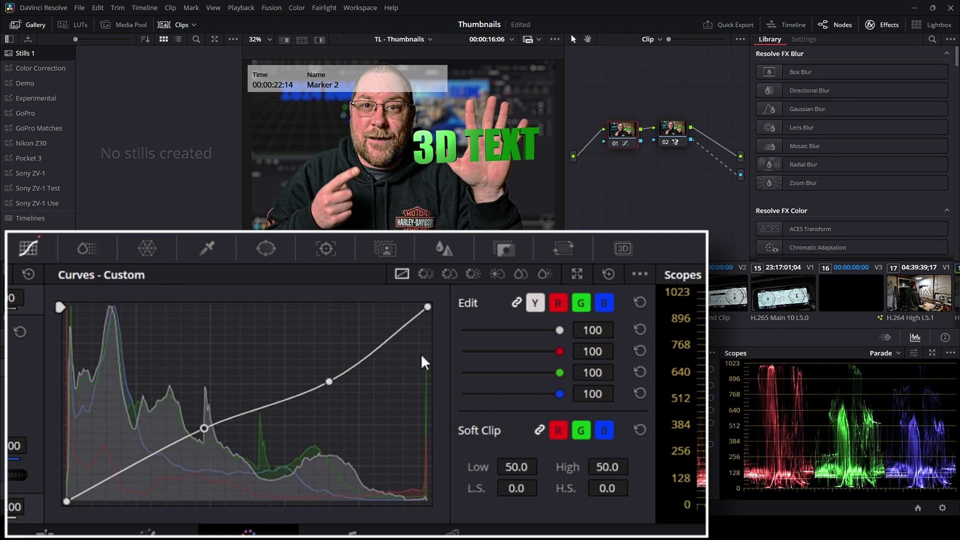
pyautogui.click(608, 276)
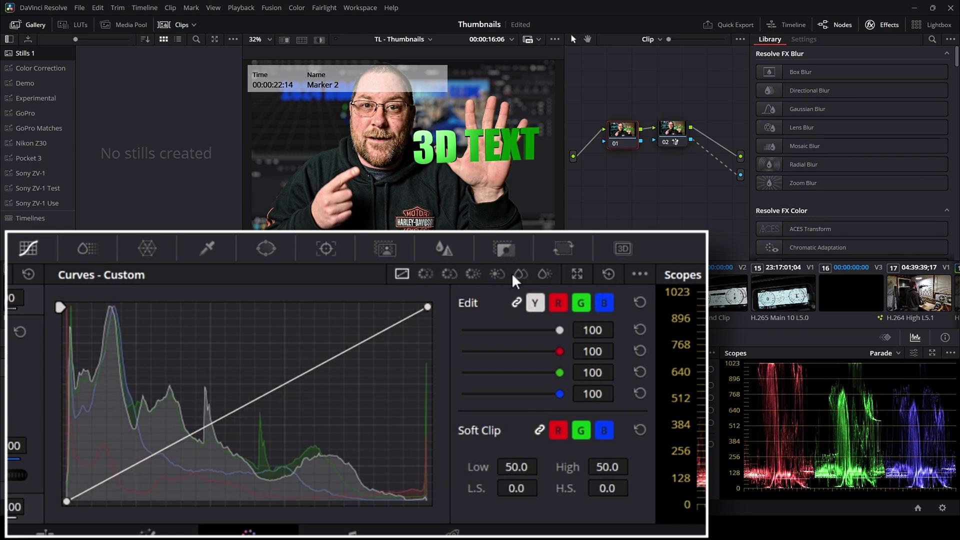
# Trial-rotate the green text's hue toward orange on Hue vs Hue, then reset to Hue Rotate 0.00
pyautogui.click(425, 275)
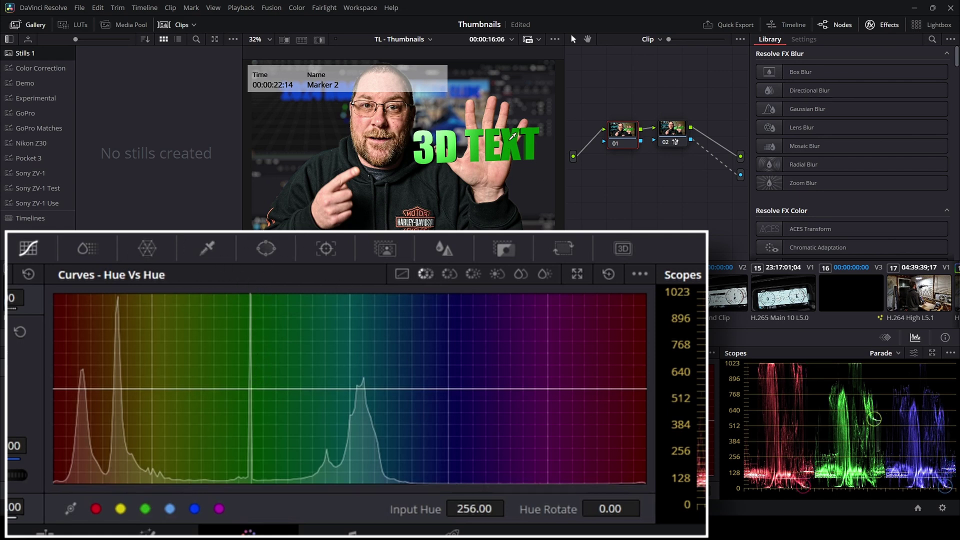
pyautogui.click(514, 138)
pyautogui.moveTo(251, 388); pyautogui.dragTo(257, 335)
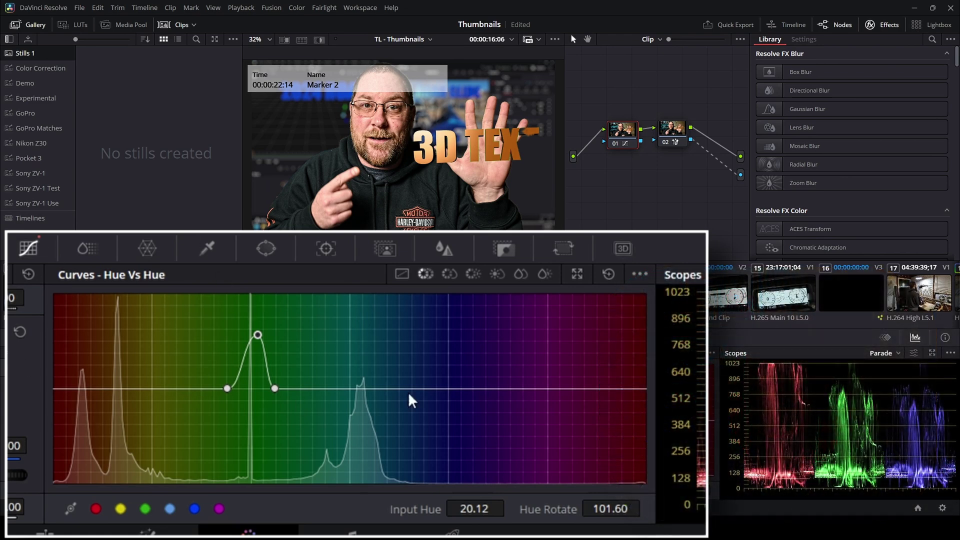
pyautogui.click(608, 275)
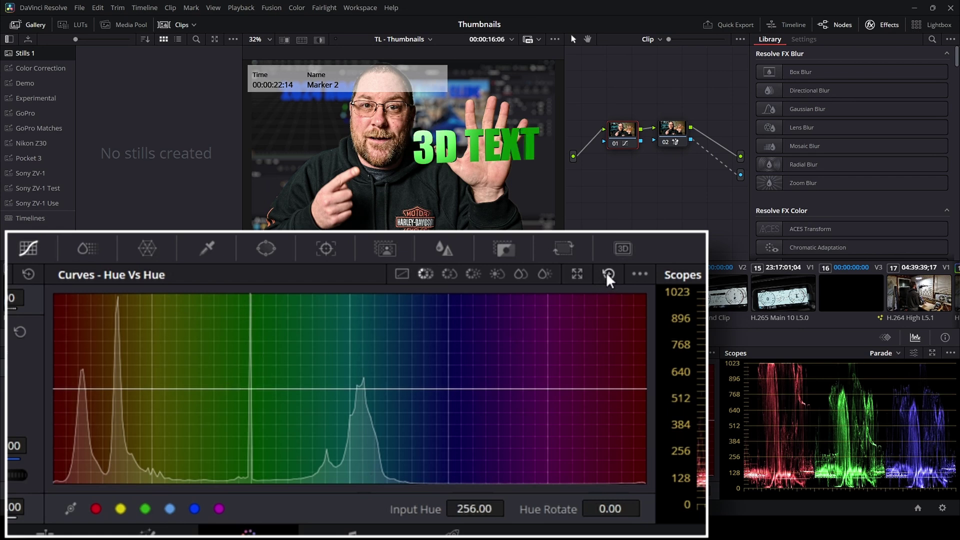
# Test draining the green text's saturation on Hue vs Sat, then reset it to 1.00
pyautogui.click(446, 275)
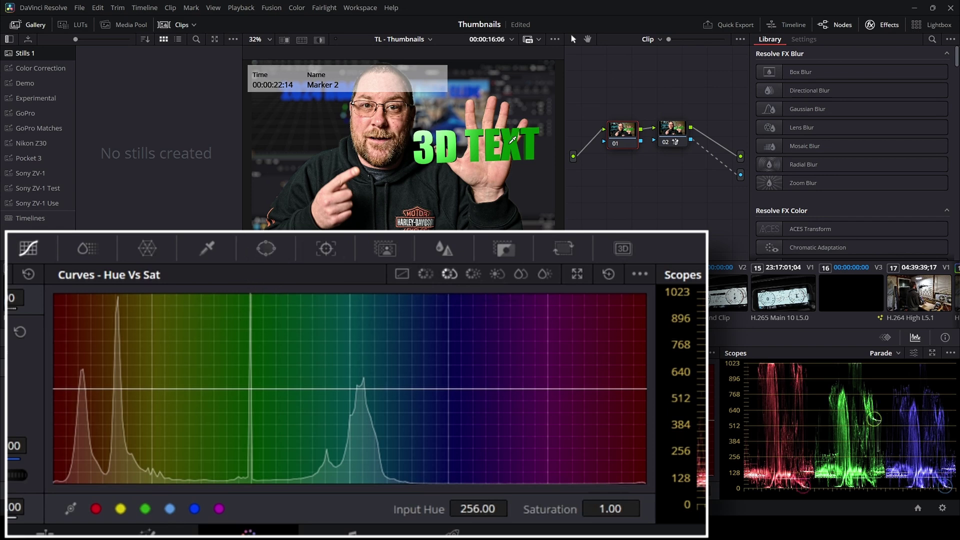
pyautogui.click(511, 142)
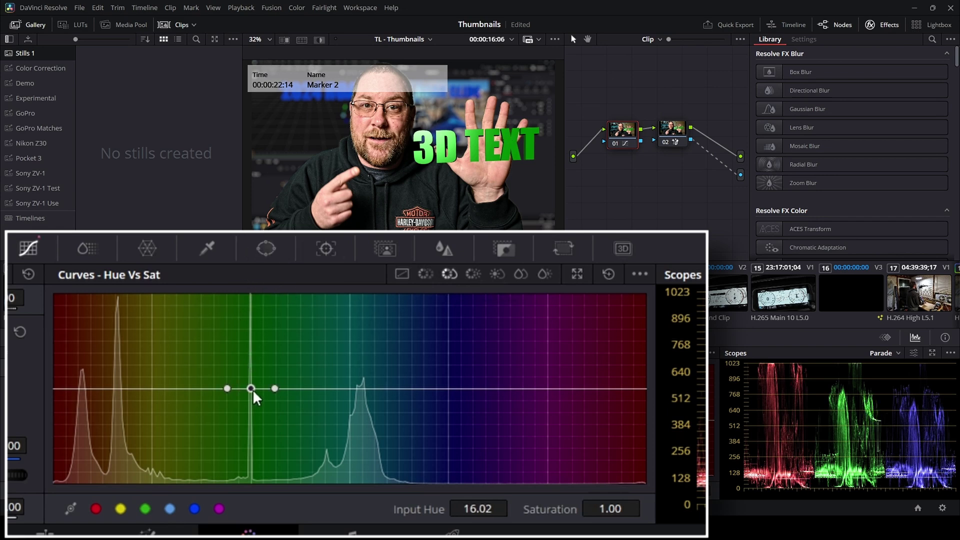
pyautogui.moveTo(254, 392); pyautogui.dragTo(254, 343)
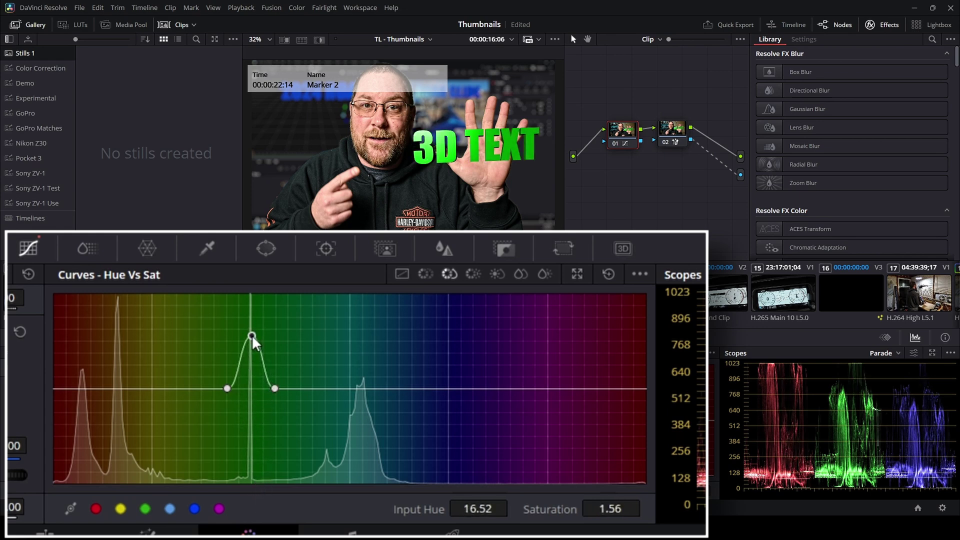
pyautogui.click(609, 274)
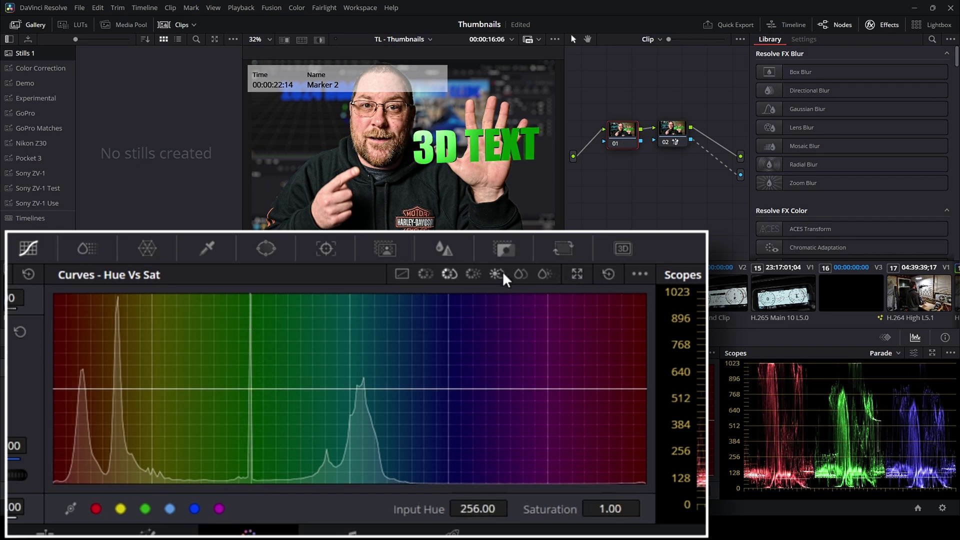
# Sample the text's green on Hue vs Lum, widen the range toward cyan and raise its luminance
pyautogui.click(474, 275)
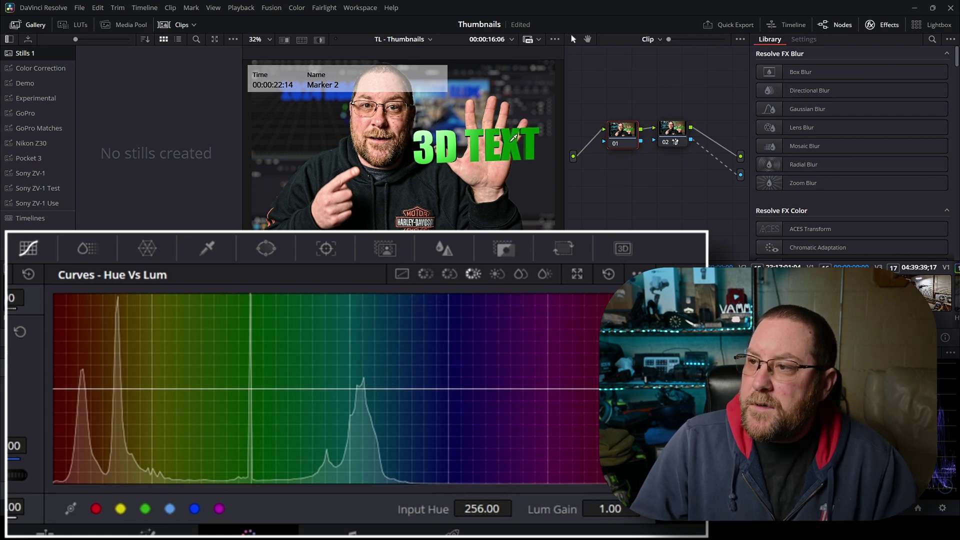
pyautogui.click(512, 139)
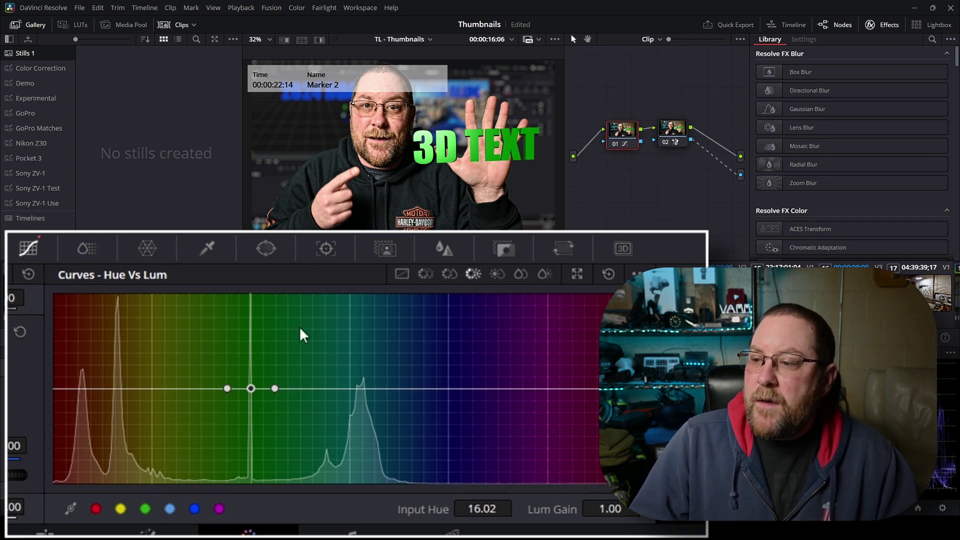
pyautogui.moveTo(276, 391); pyautogui.dragTo(329, 396)
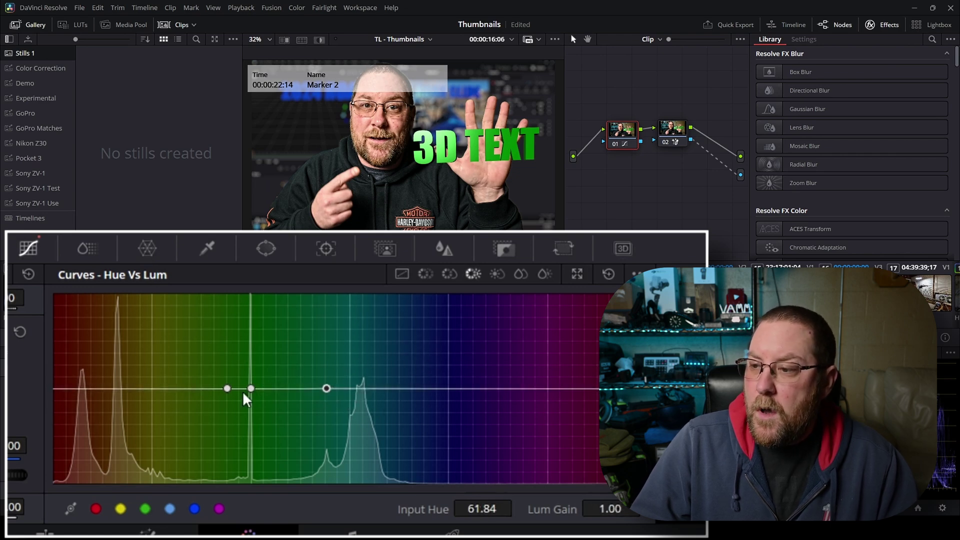
pyautogui.moveTo(252, 390); pyautogui.dragTo(254, 354)
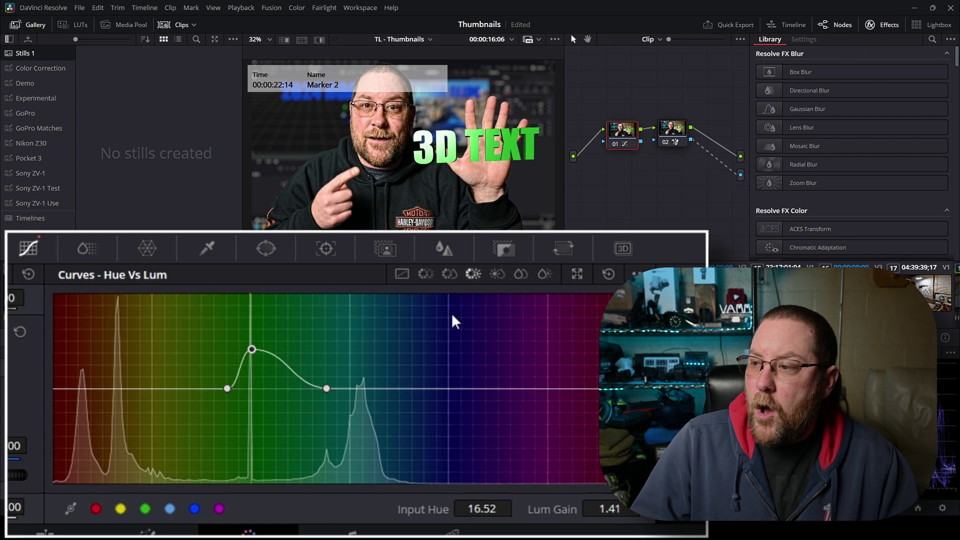
# Undo both curve edits and raise a narrow green peak to Lum Gain about 1.67
pyautogui.hotkey('ctrl', 'z')
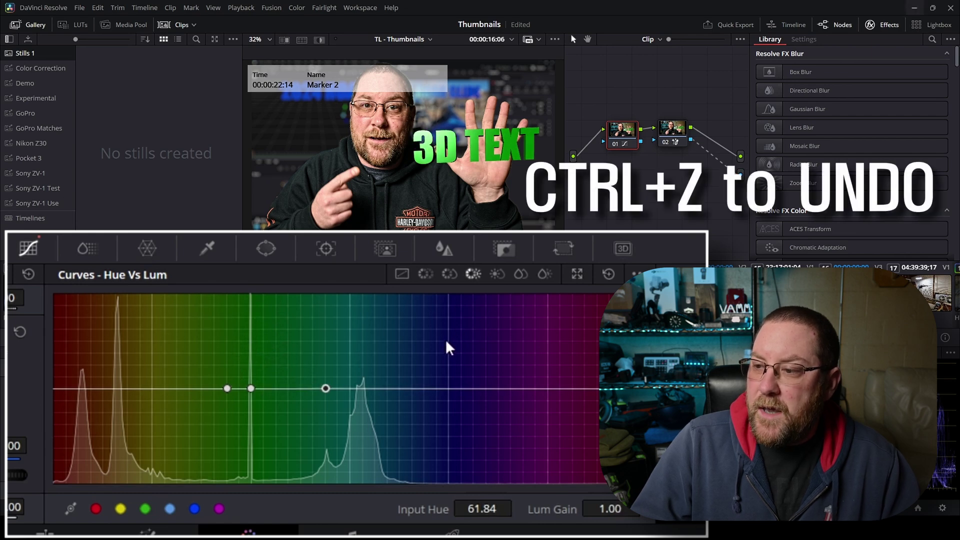
pyautogui.hotkey('ctrl', 'z')
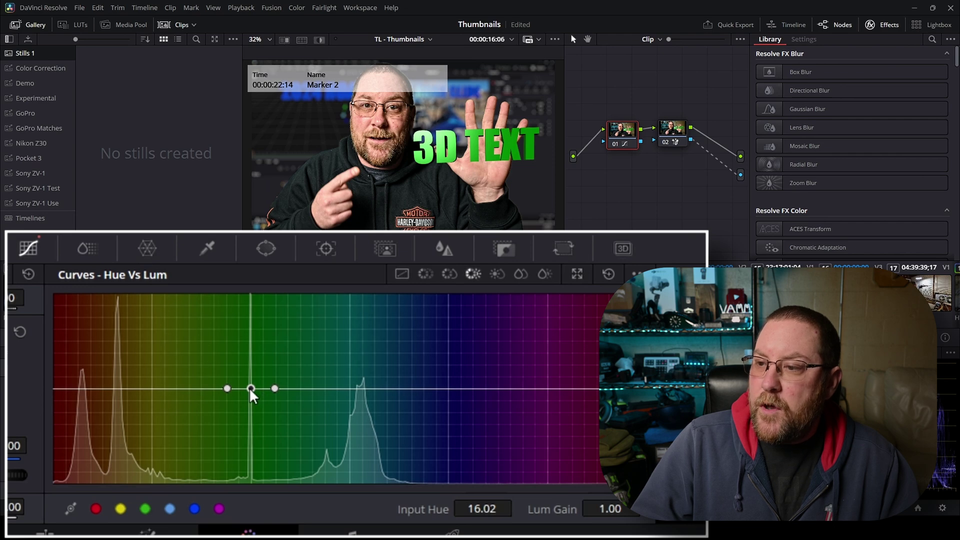
pyautogui.moveTo(249, 380); pyautogui.dragTo(243, 315)
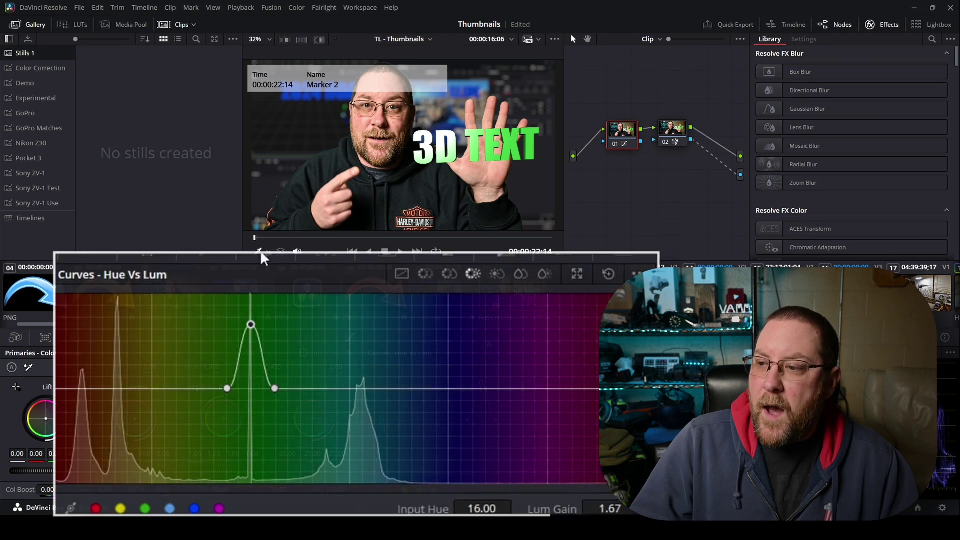
pyautogui.click(490, 339)
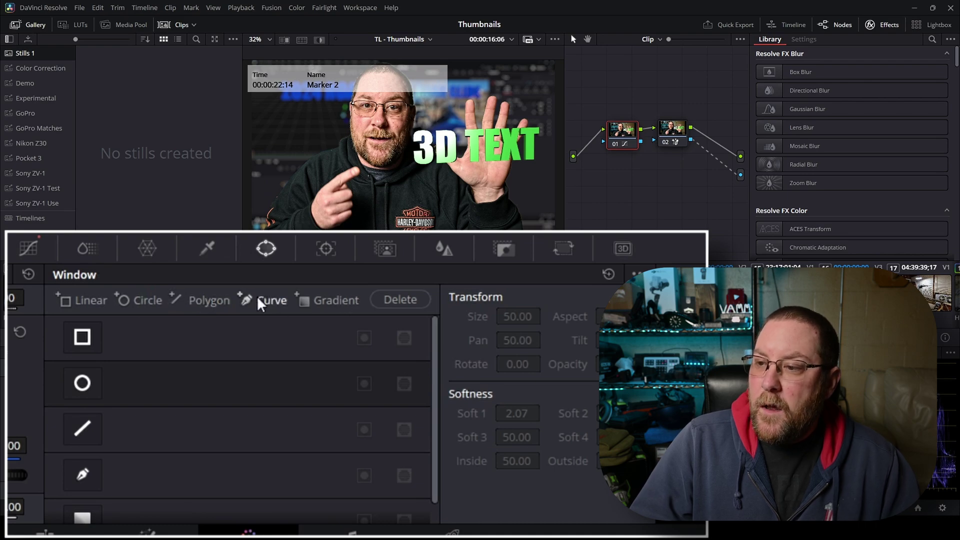
# Try a softened, resized circle window over the 3D TEXT, then delete it in favour of a linear window
pyautogui.click(140, 301)
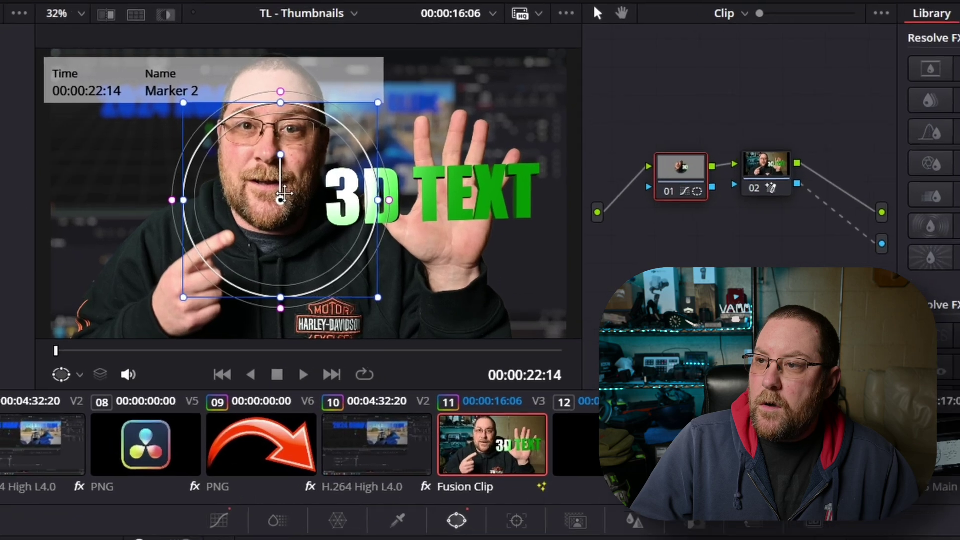
pyautogui.moveTo(382, 151); pyautogui.dragTo(514, 157)
pyautogui.moveTo(493, 214); pyautogui.dragTo(496, 213)
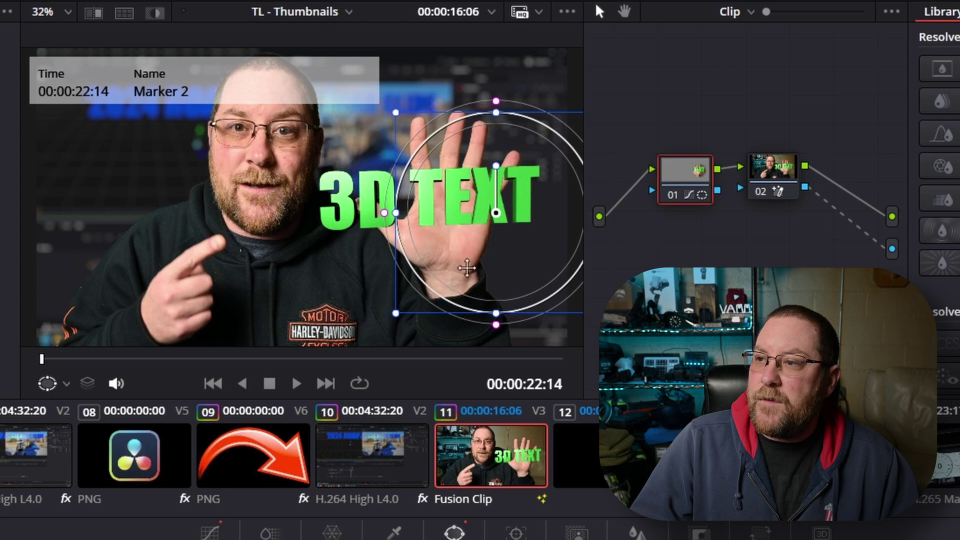
pyautogui.moveTo(385, 213); pyautogui.dragTo(362, 216)
pyautogui.moveTo(370, 113); pyautogui.dragTo(399, 141)
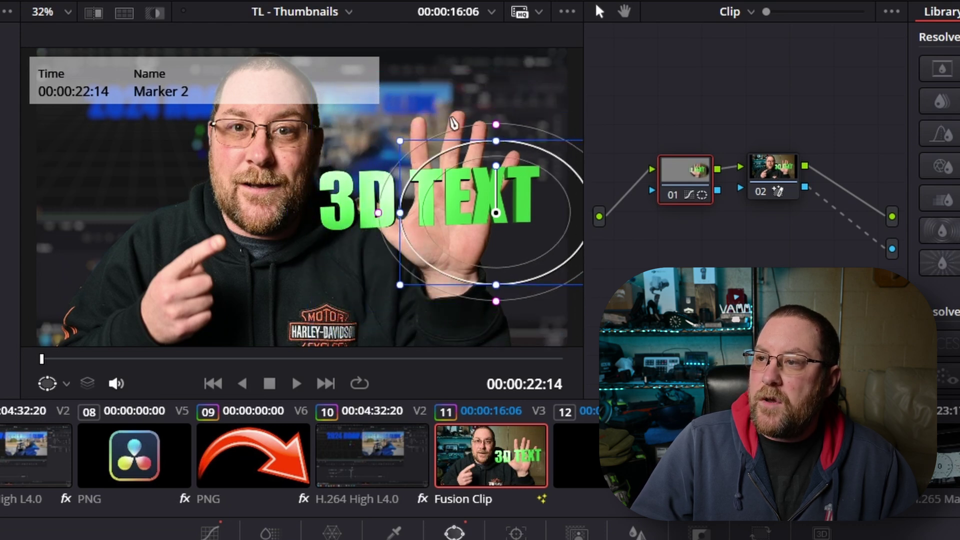
pyautogui.moveTo(454, 123); pyautogui.dragTo(398, 139)
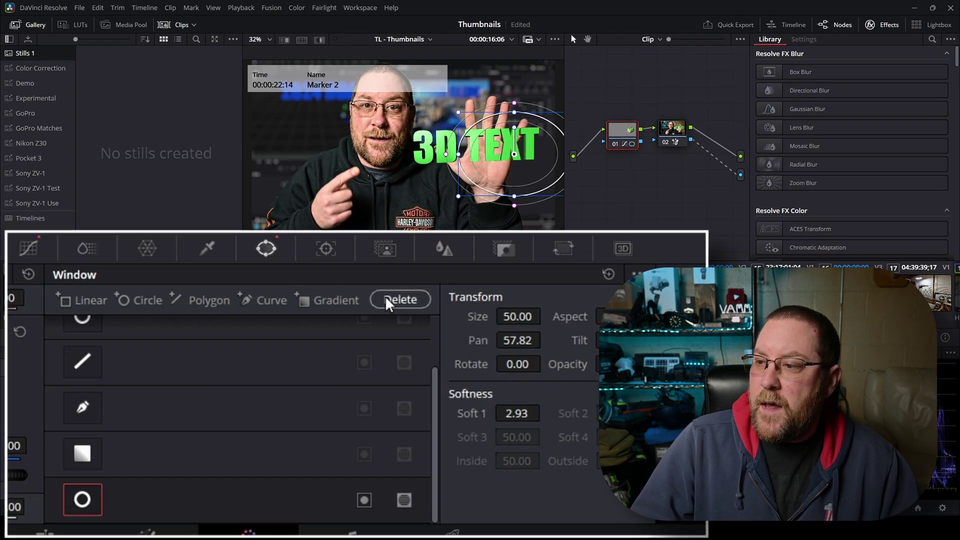
pyautogui.click(403, 301)
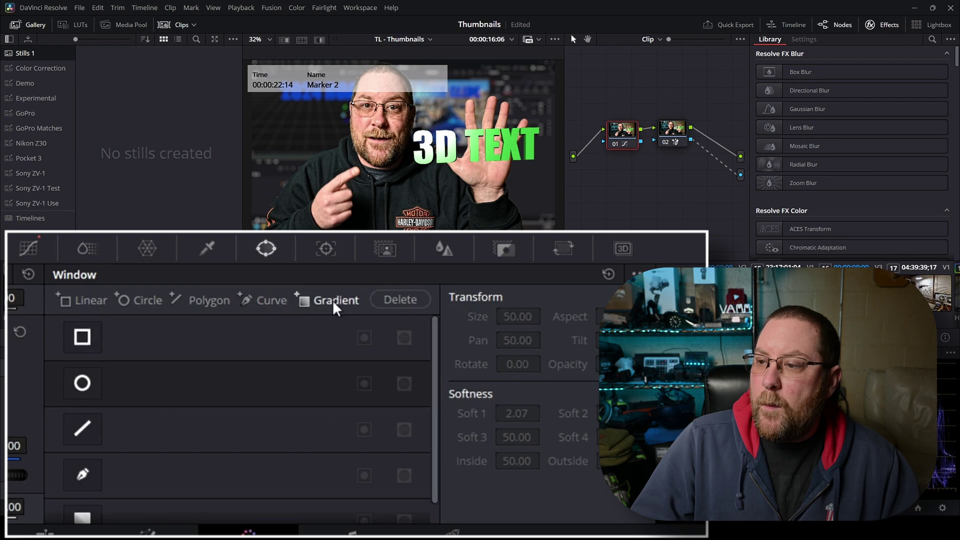
pyautogui.click(532, 370)
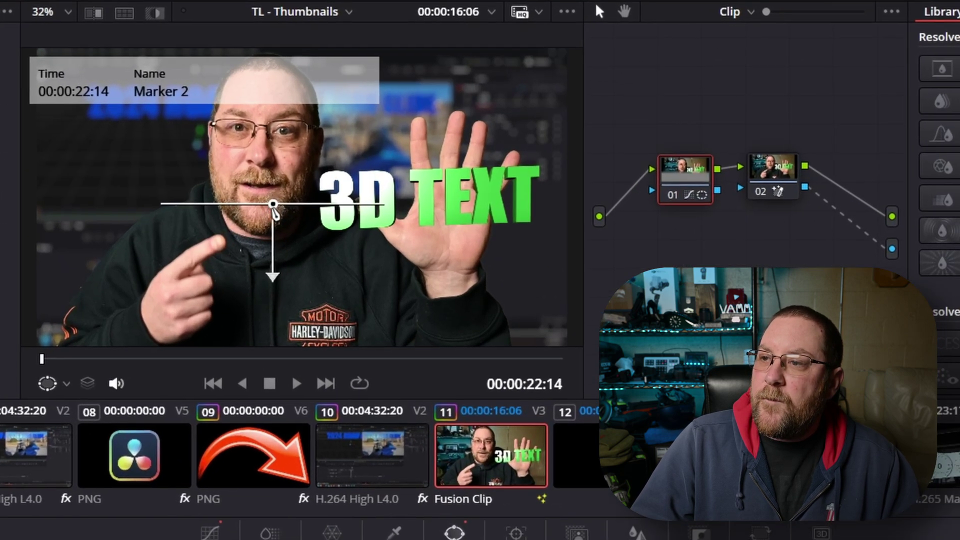
# Move the gradient window up over the 3D TEXT and rotate it to a diagonal angle
pyautogui.moveTo(386, 149); pyautogui.dragTo(432, 153)
pyautogui.moveTo(355, 212); pyautogui.dragTo(413, 255)
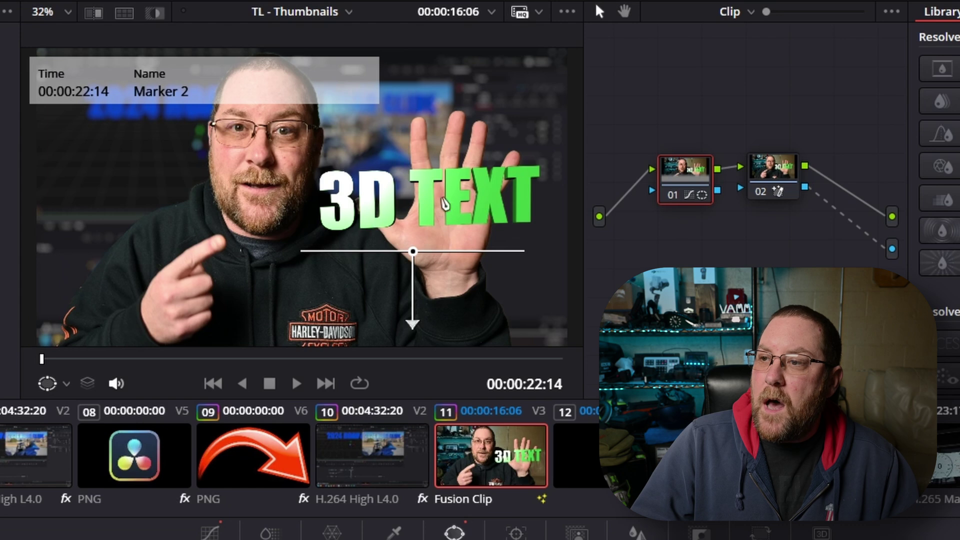
pyautogui.moveTo(415, 255); pyautogui.dragTo(410, 141)
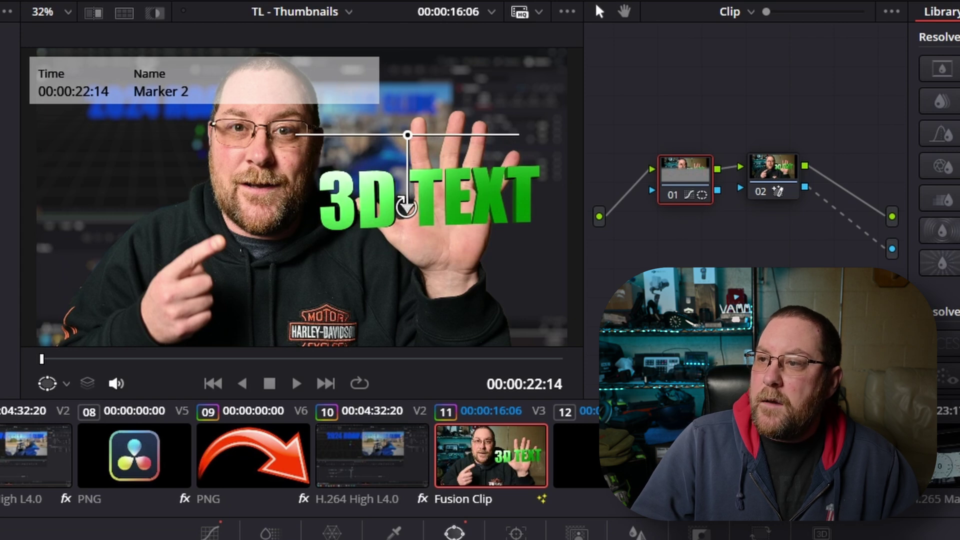
pyautogui.moveTo(406, 207); pyautogui.dragTo(580, 202)
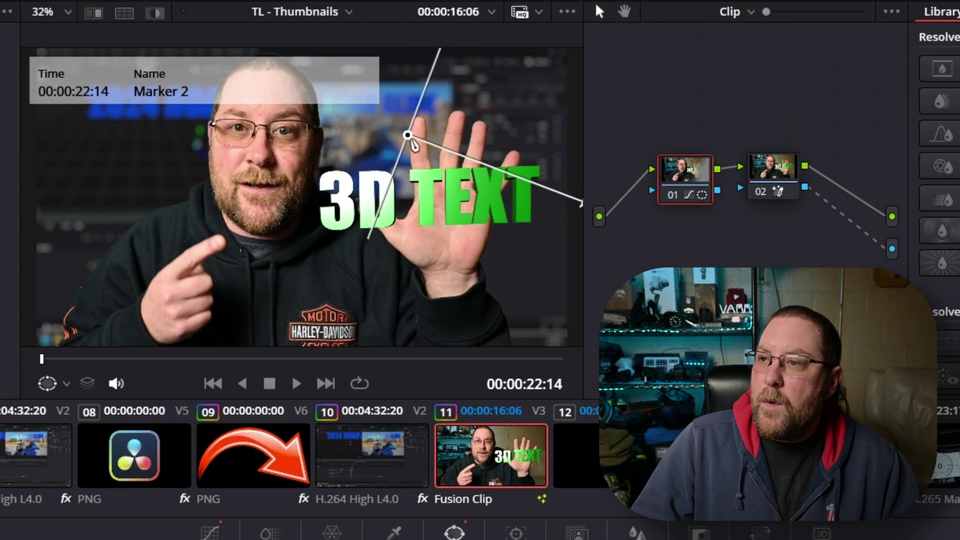
pyautogui.moveTo(413, 145); pyautogui.dragTo(347, 182)
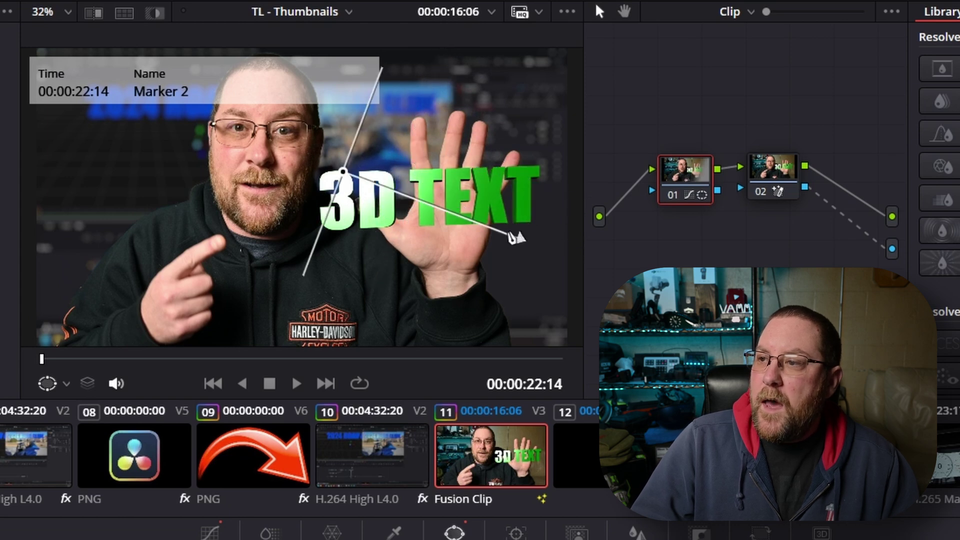
# Swing the gradient to a new angle and move it onto the TEXT letters
pyautogui.moveTo(514, 238); pyautogui.dragTo(288, 161)
pyautogui.moveTo(344, 179); pyautogui.dragTo(518, 208)
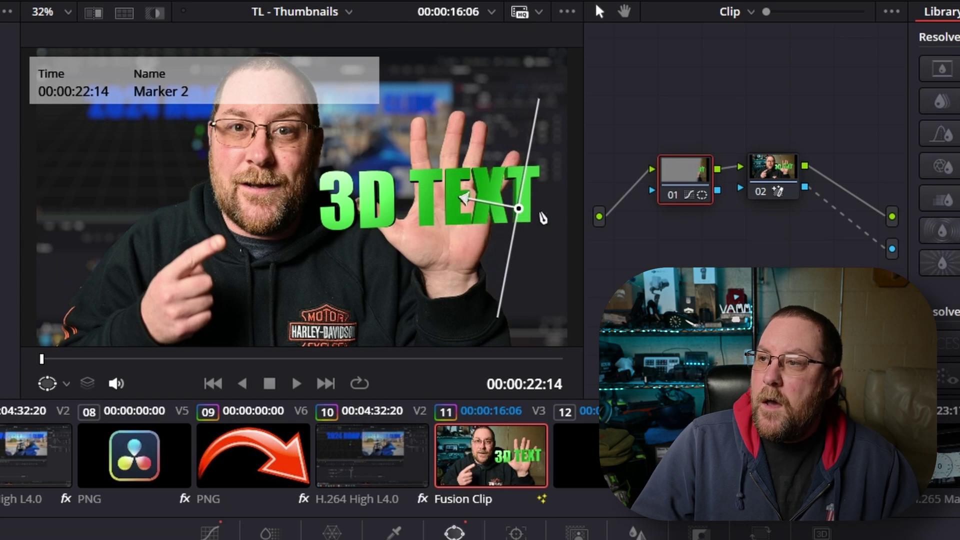
pyautogui.moveTo(520, 210); pyautogui.dragTo(482, 201)
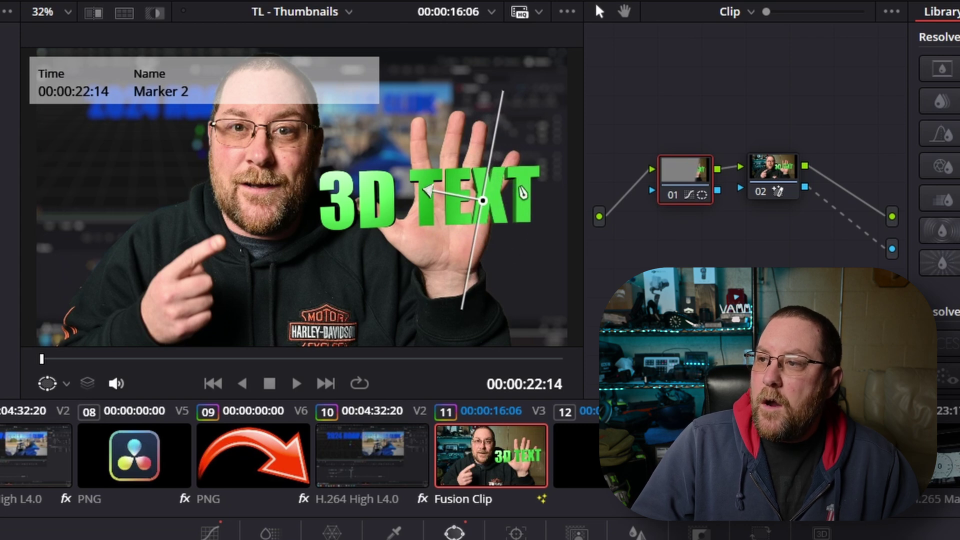
pyautogui.moveTo(427, 199); pyautogui.dragTo(498, 218)
pyautogui.moveTo(427, 213); pyautogui.dragTo(429, 235)
pyautogui.moveTo(500, 218); pyautogui.dragTo(442, 204)
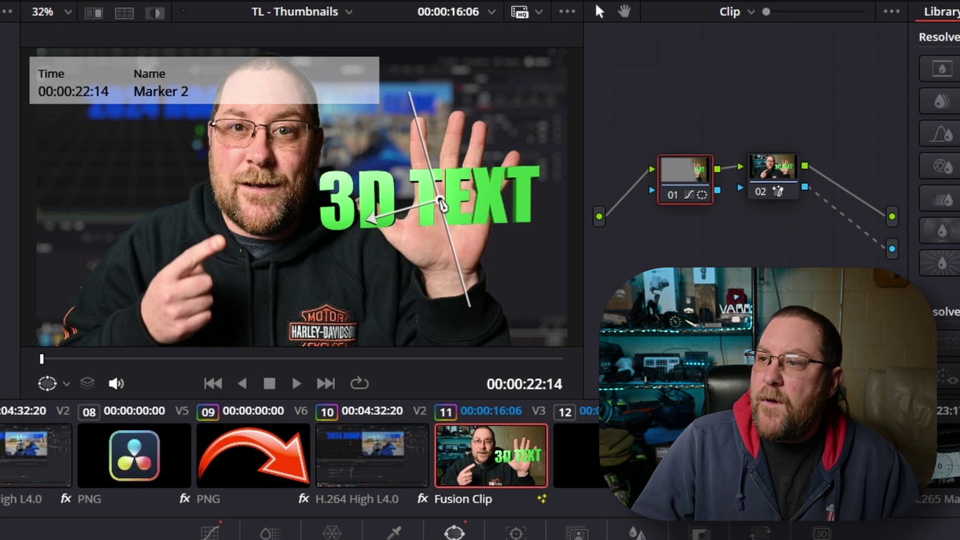
# Adjust the gradient's falloff length and nudge it into its final place across TEXT
pyautogui.moveTo(371, 218); pyautogui.dragTo(330, 225)
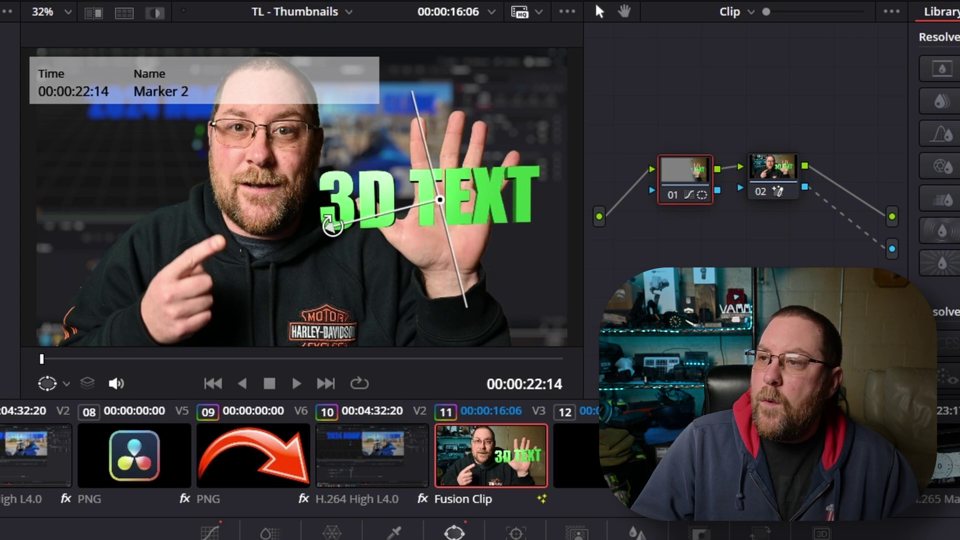
pyautogui.moveTo(444, 216); pyautogui.dragTo(480, 200)
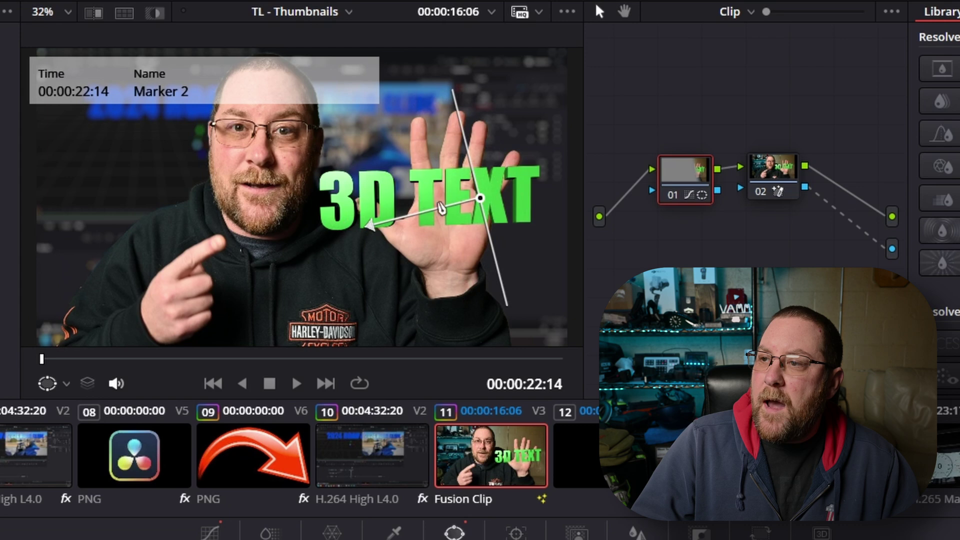
pyautogui.moveTo(374, 224); pyautogui.dragTo(411, 219)
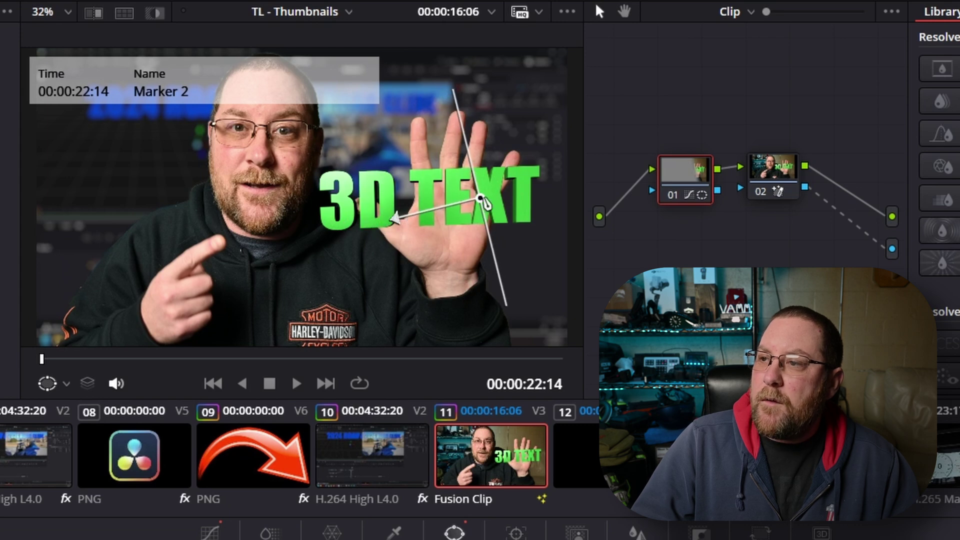
pyautogui.moveTo(484, 202); pyautogui.dragTo(487, 216)
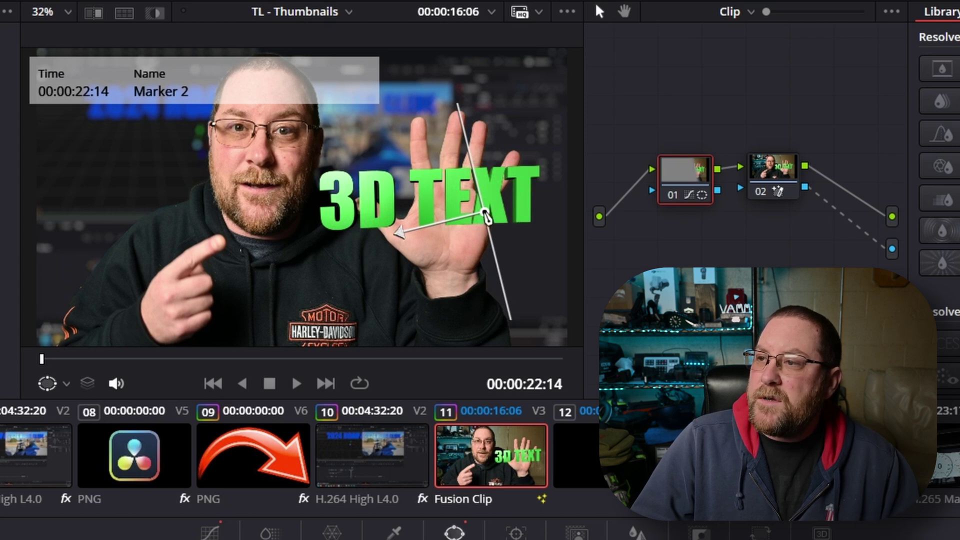
pyautogui.moveTo(486, 216); pyautogui.dragTo(472, 218)
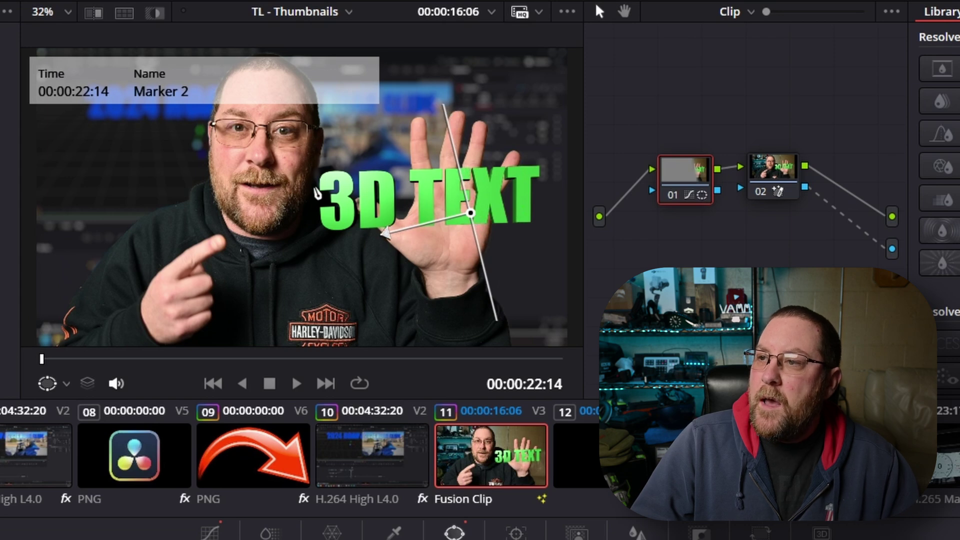
pyautogui.moveTo(471, 215); pyautogui.dragTo(496, 210)
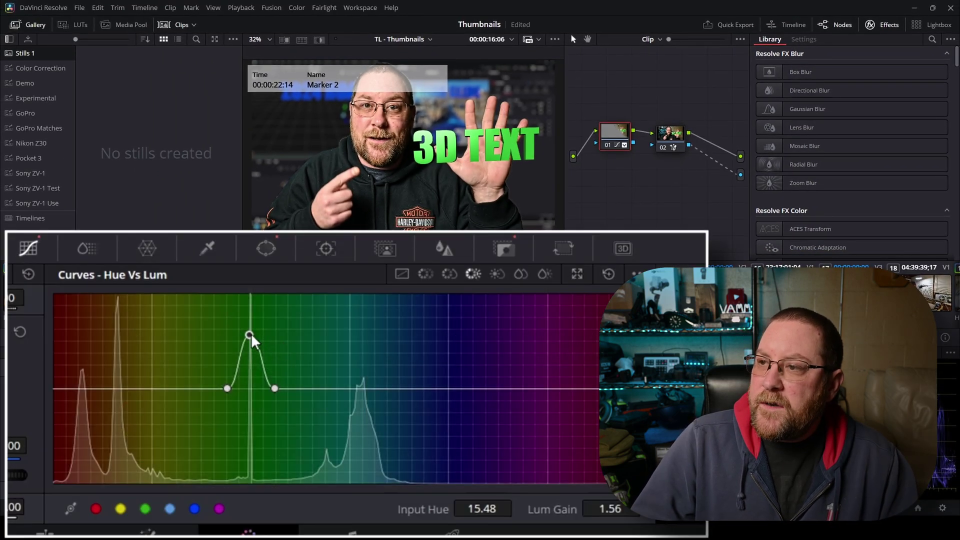
# Push the green Hue vs Lum peak up to Lum Gain 1.98, roughly doubling the lettering's brightness
pyautogui.moveTo(249, 335); pyautogui.dragTo(252, 297)
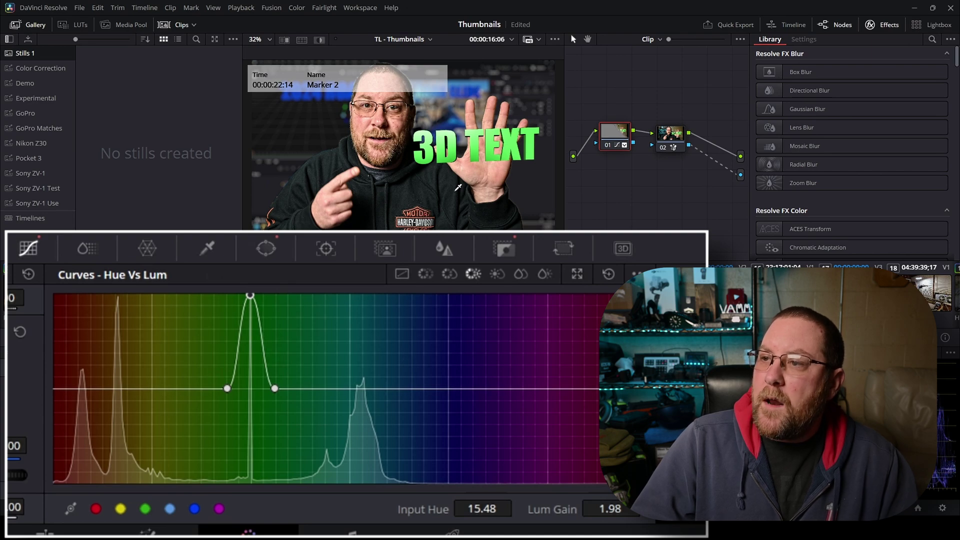
pyautogui.moveTo(458, 187); pyautogui.dragTo(491, 151)
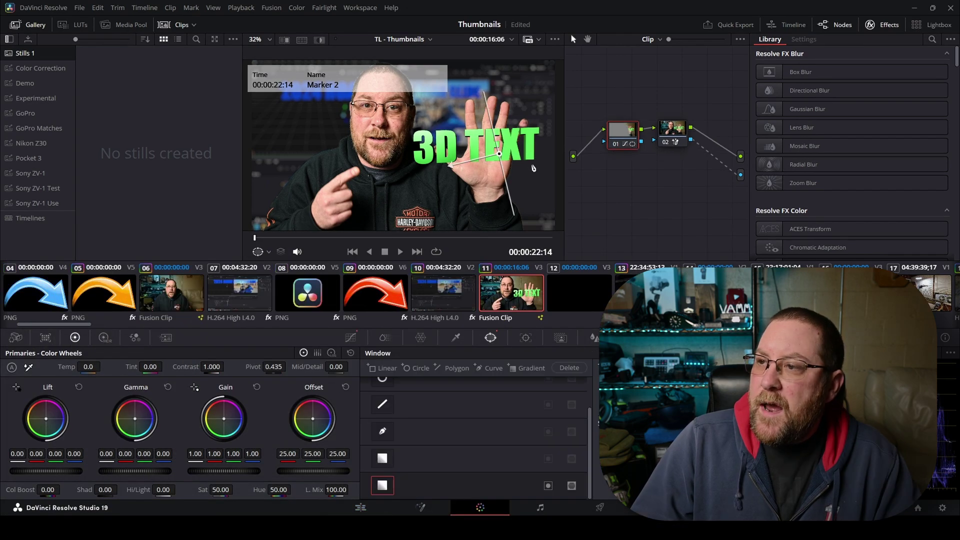
# Select node 02, show its Magic Mask strokes, then return to the Edit page
pyautogui.click(660, 135)
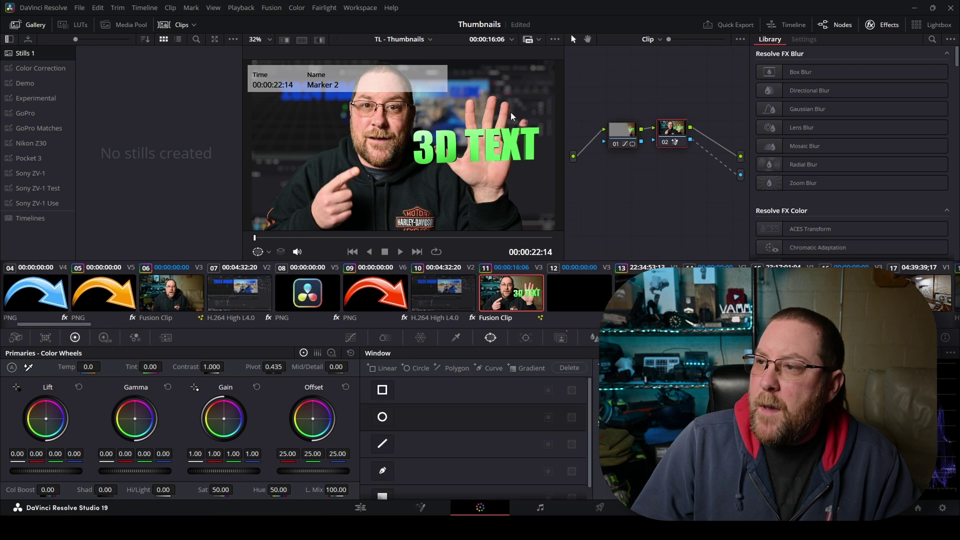
pyautogui.click(561, 338)
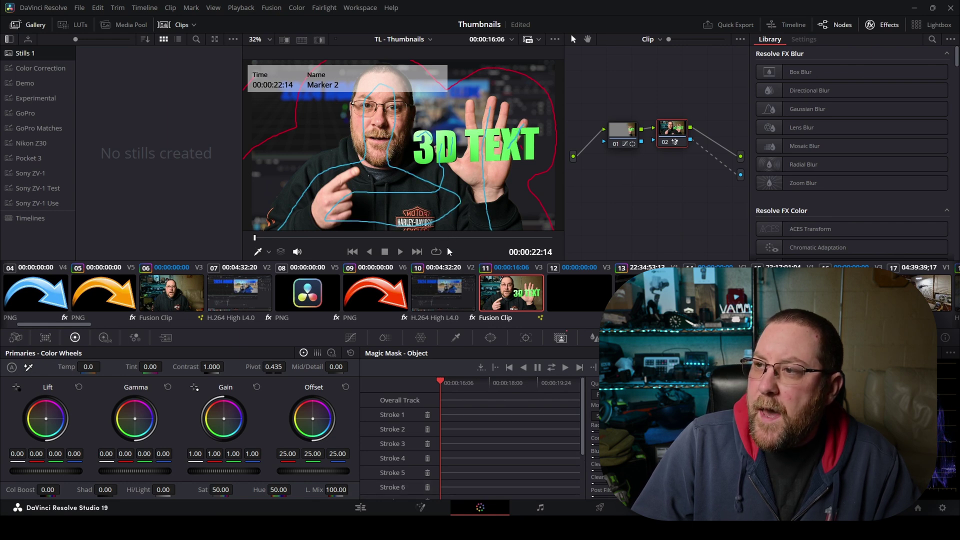
pyautogui.click(360, 508)
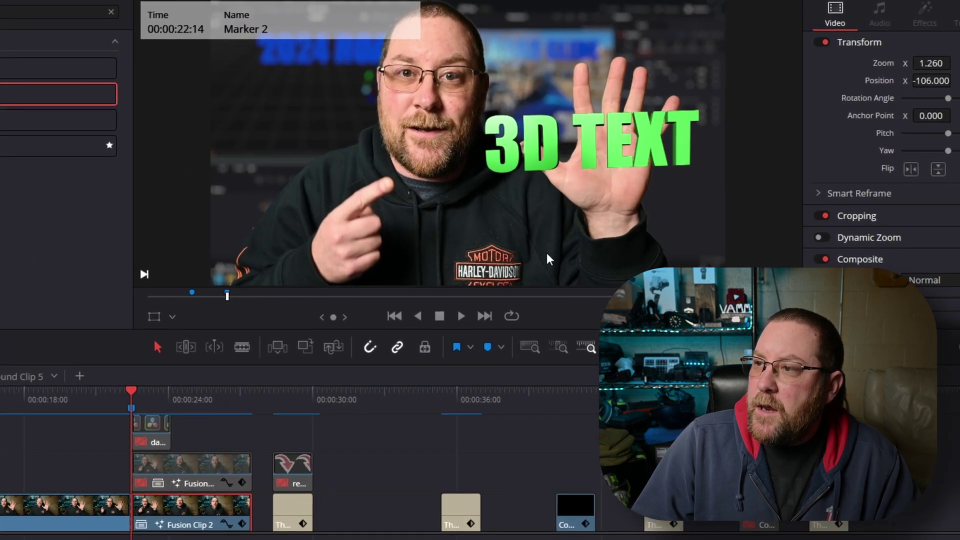
# Select the upper Fusion clip on track V3, stacked above Fusion Clip 2
pyautogui.click(181, 479)
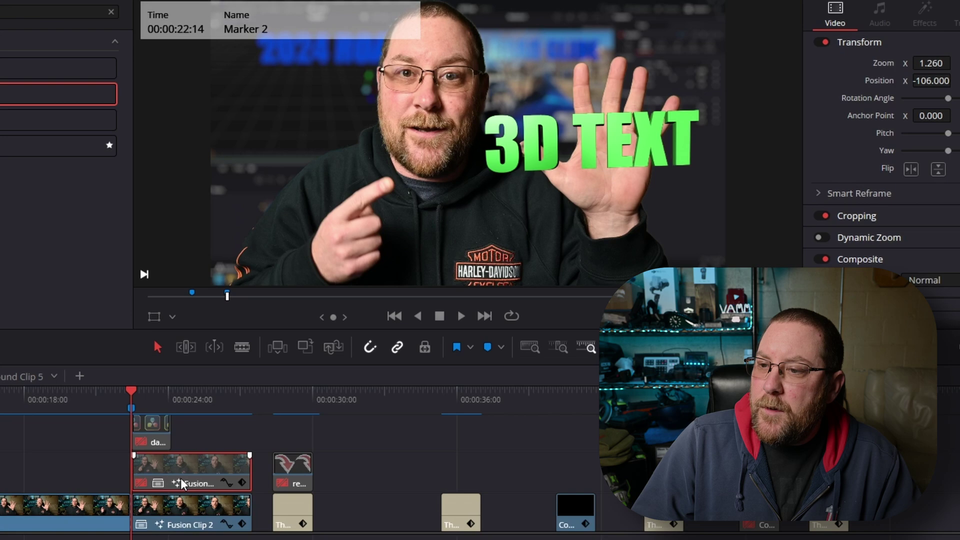